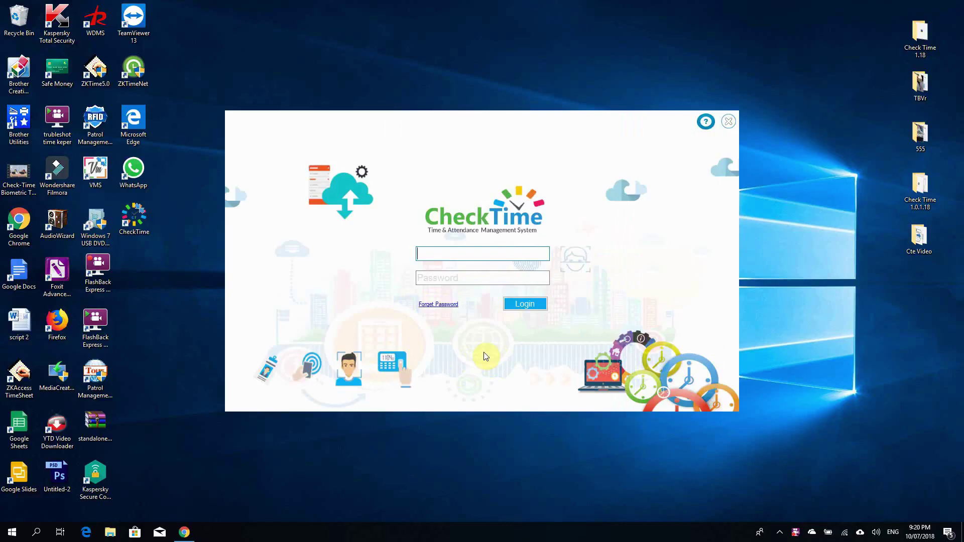
Log in with the username admin and the account password
{"action": "type", "text": "admin"}
{"action": "key", "text": "Tab"}
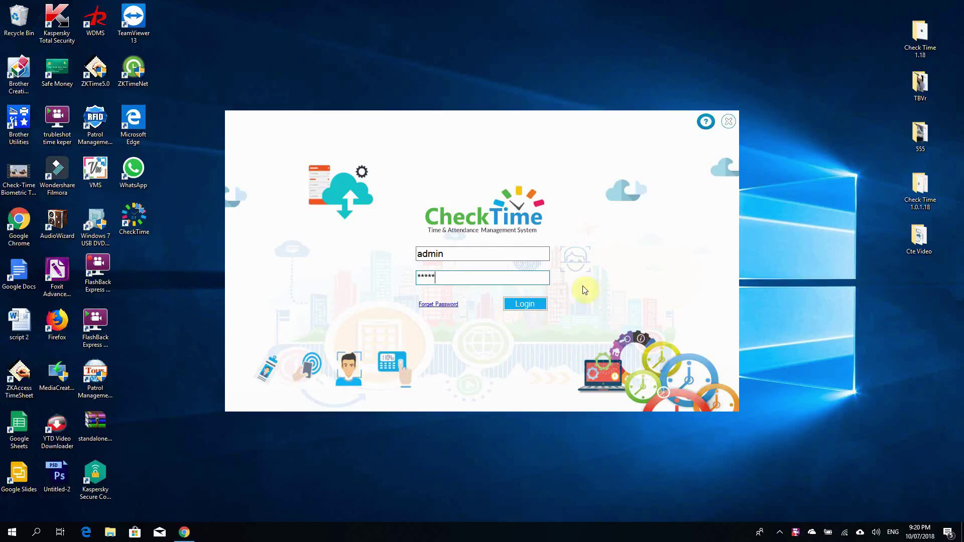
{"action": "left_click", "coordinate": [524, 304]}
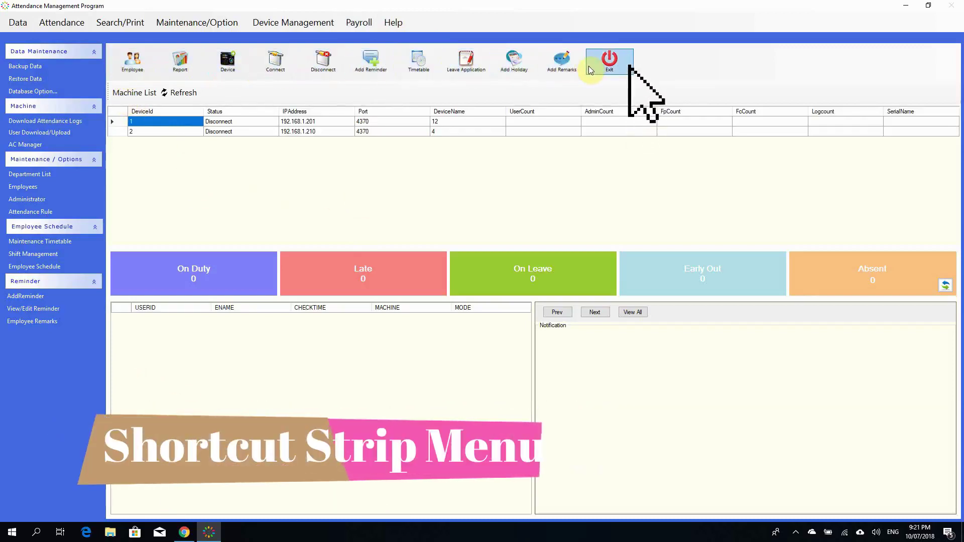
{"action": "left_click", "coordinate": [113, 121]}
{"action": "left_click", "coordinate": [117, 131]}
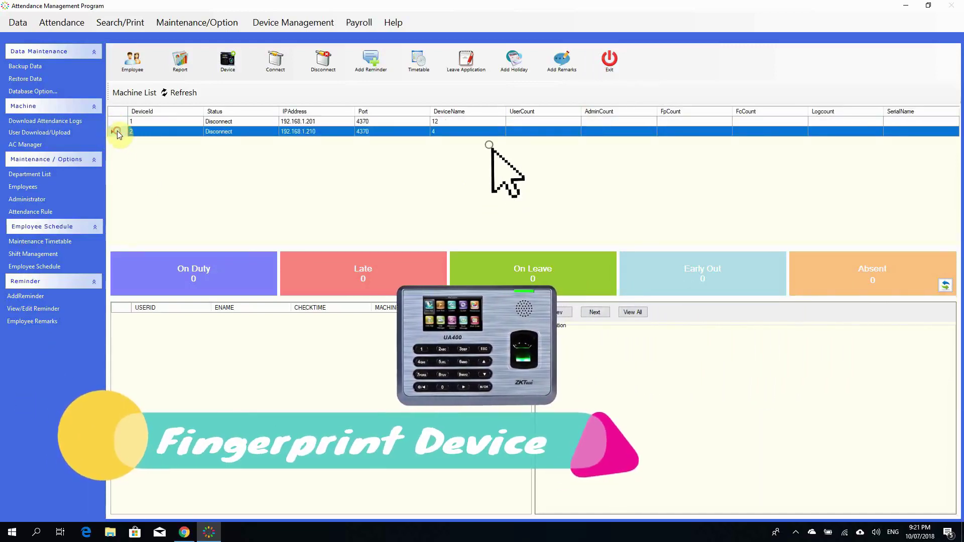
{"action": "left_click", "coordinate": [118, 123]}
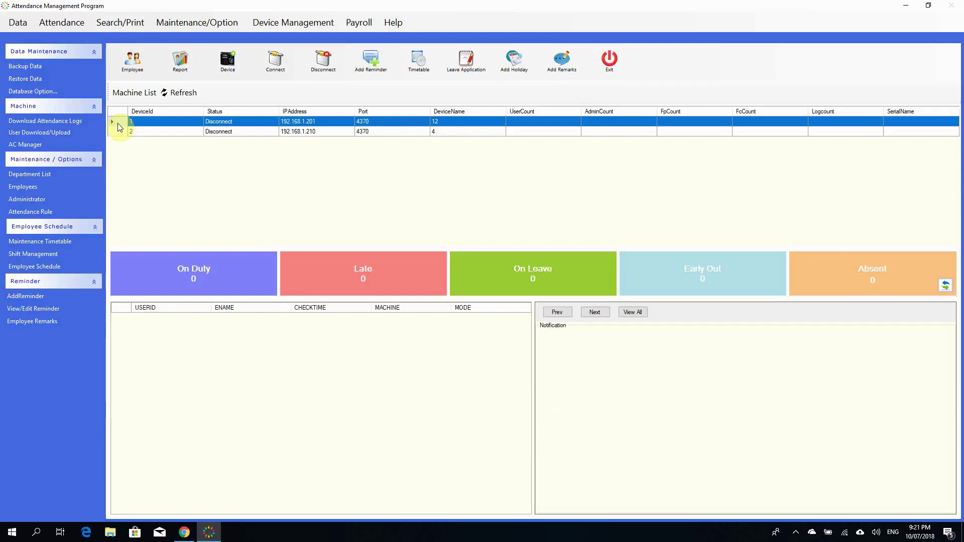
{"action": "left_click", "coordinate": [121, 131]}
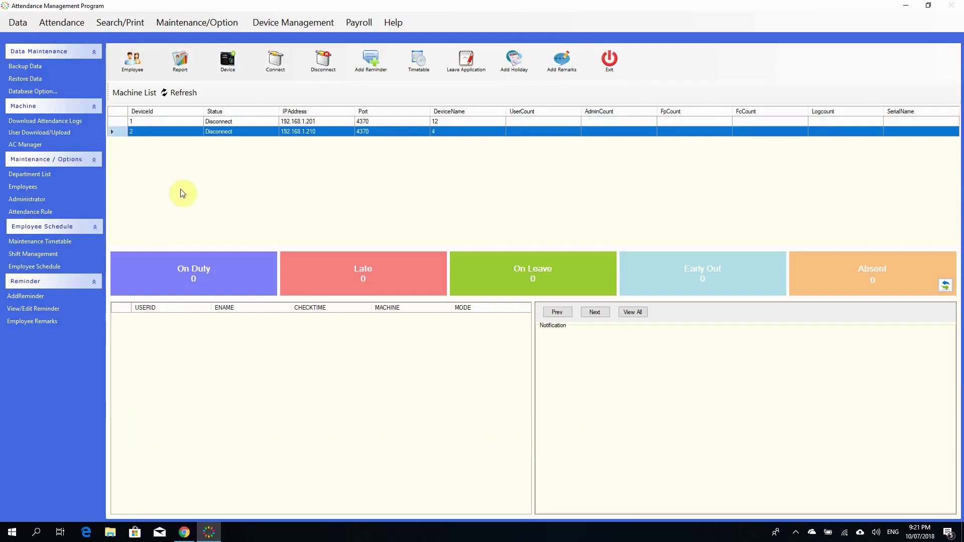
Open the department list and add a department named Account under Check Time Attendance System
{"action": "left_click", "coordinate": [32, 176]}
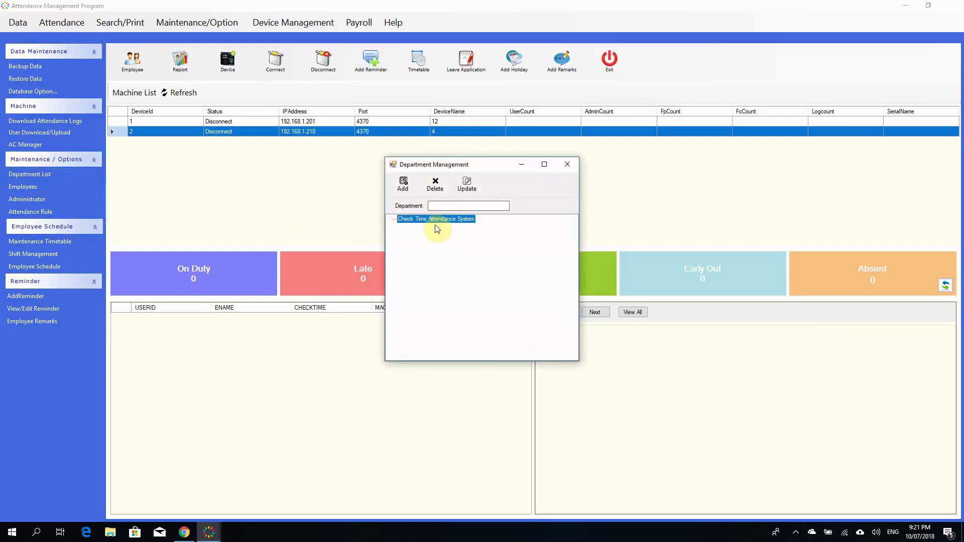
{"action": "left_click", "coordinate": [442, 204]}
{"action": "left_click", "coordinate": [443, 220]}
{"action": "left_click", "coordinate": [463, 205]}
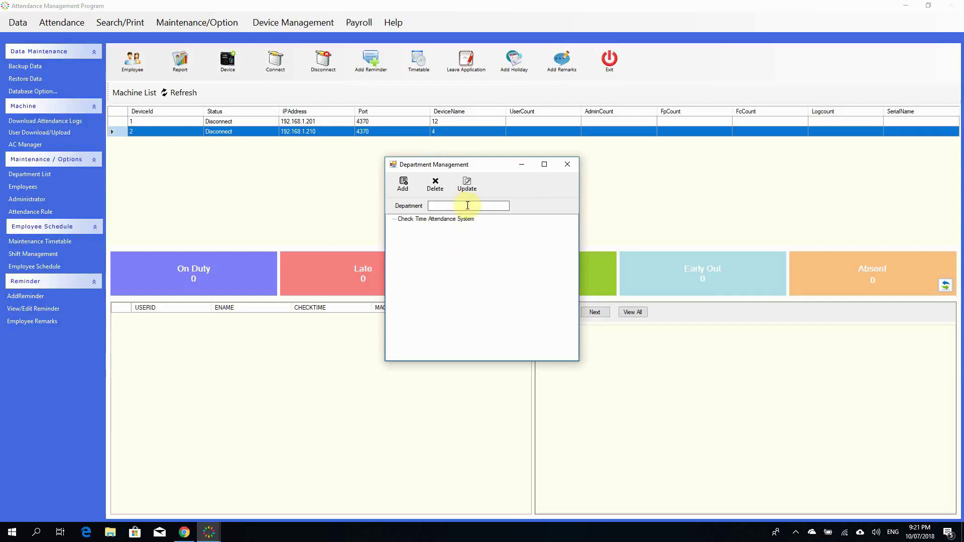
{"action": "type", "text": "Account"}
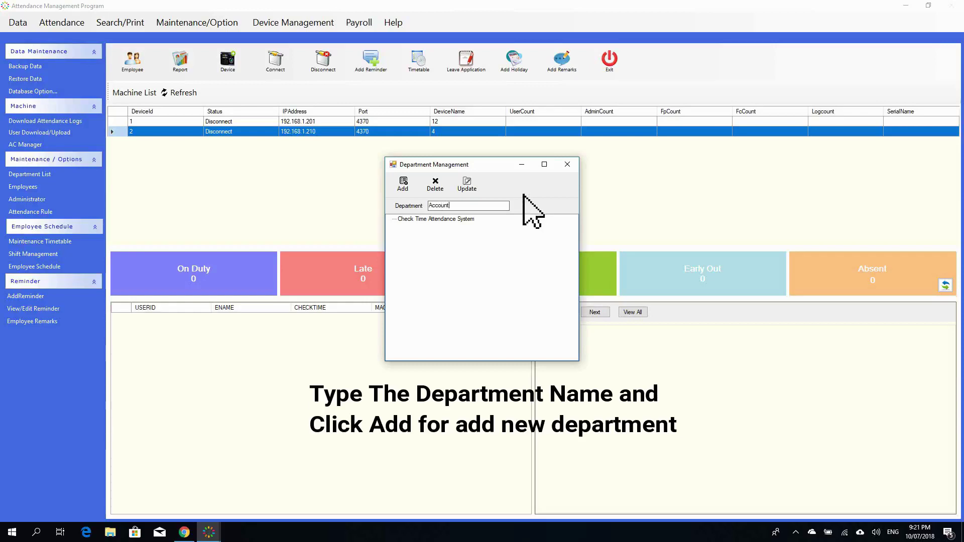
{"action": "left_click", "coordinate": [402, 184]}
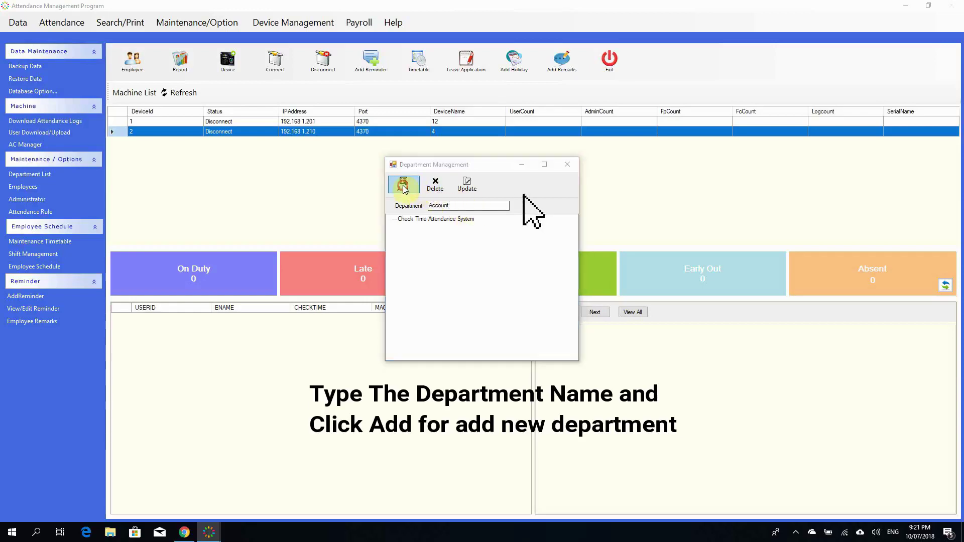
{"action": "left_click", "coordinate": [507, 294]}
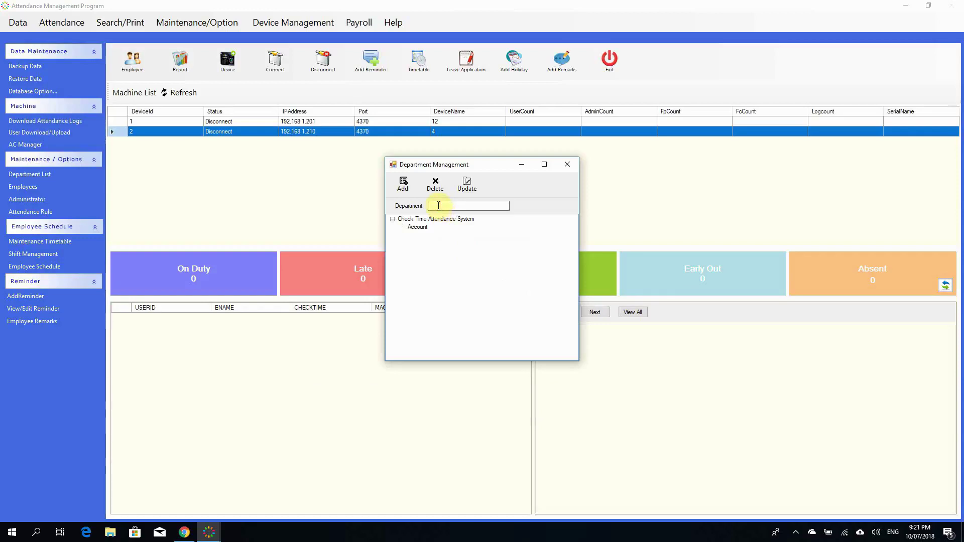
Add two more departments named Admin HR and Production under Check Time Attendance System
{"action": "type", "text": "Admin HR"}
{"action": "left_click", "coordinate": [390, 192]}
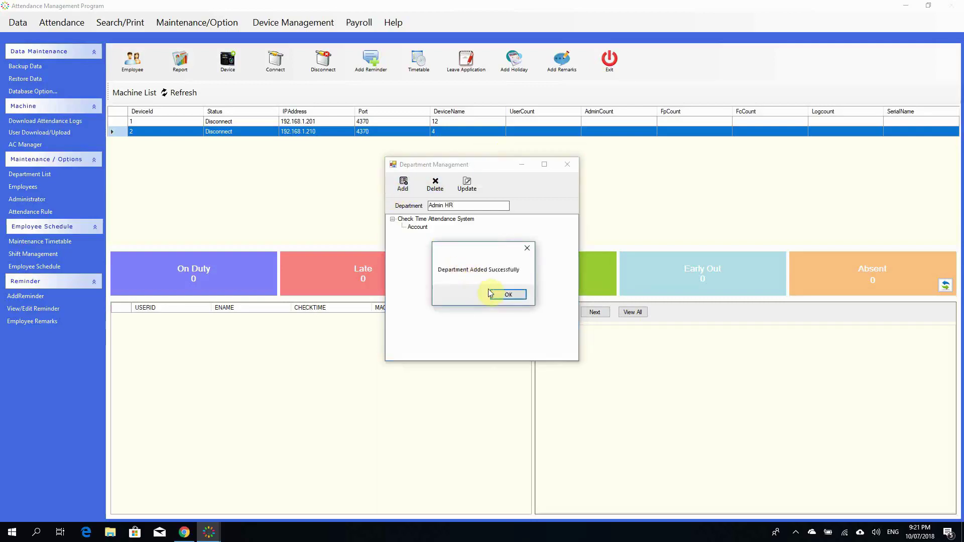
{"action": "left_click", "coordinate": [500, 294]}
{"action": "left_click", "coordinate": [460, 205]}
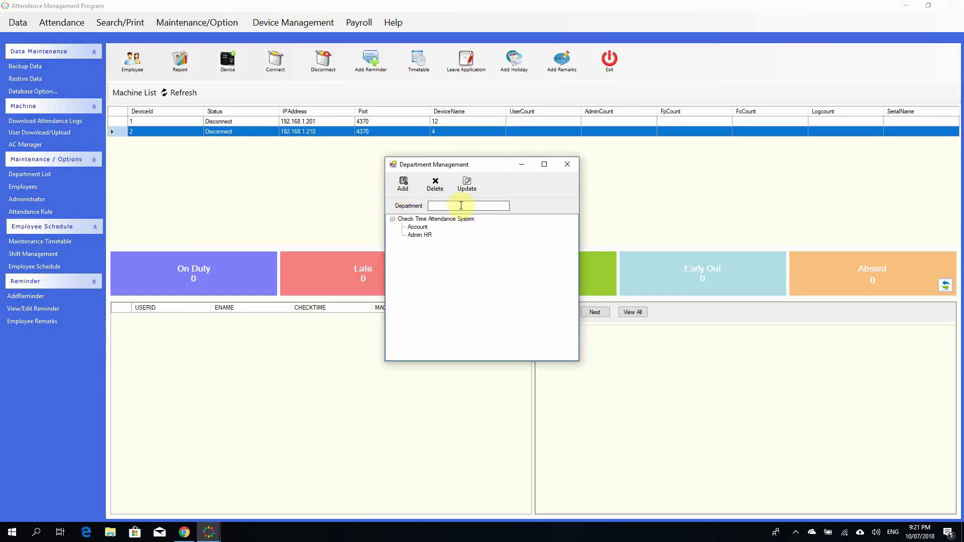
{"action": "type", "text": "Production"}
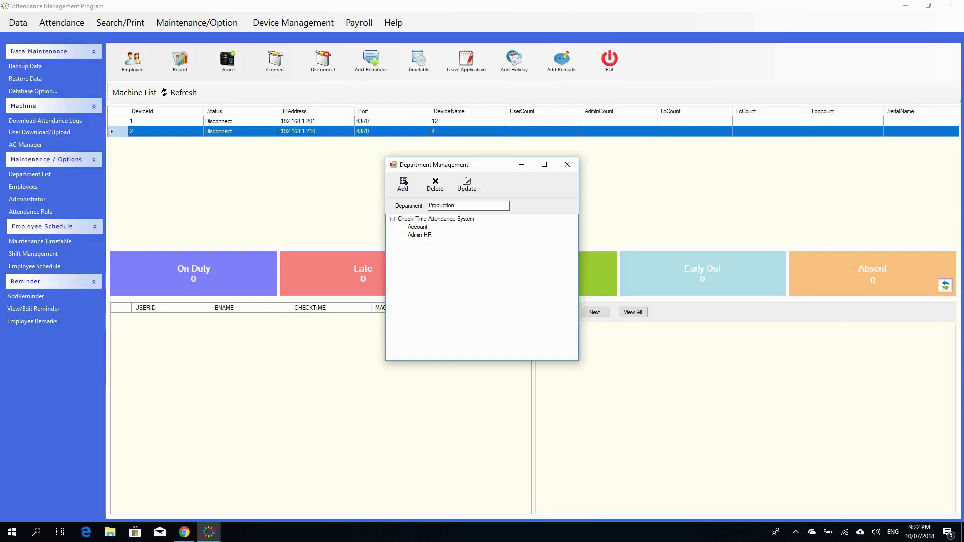
{"action": "left_click", "coordinate": [403, 184]}
{"action": "left_click", "coordinate": [497, 298]}
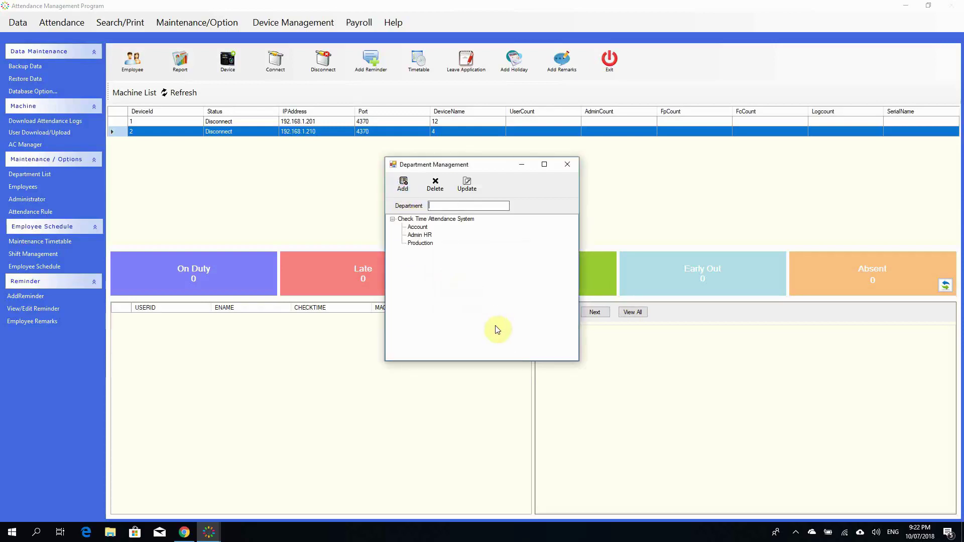
Add the departments Sales and Management under Check Time Attendance System
{"action": "left_click", "coordinate": [443, 203]}
{"action": "type", "text": "Sales"}
{"action": "left_click", "coordinate": [403, 184]}
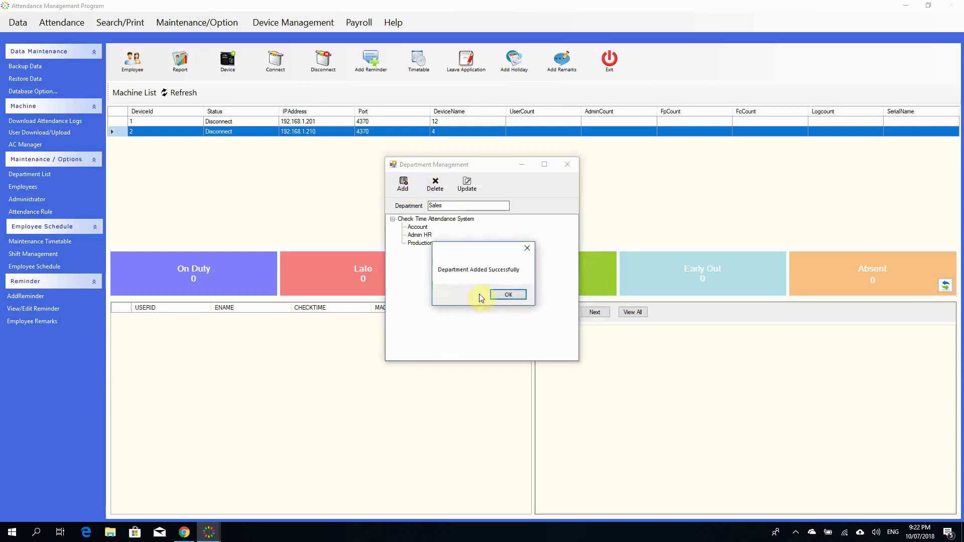
{"action": "left_click", "coordinate": [501, 293]}
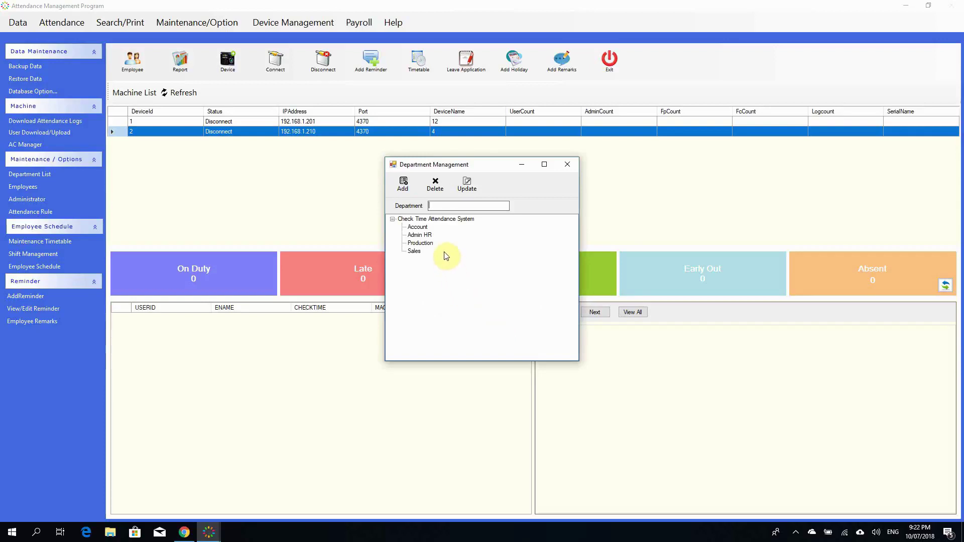
{"action": "type", "text": "Management"}
{"action": "left_click", "coordinate": [402, 185]}
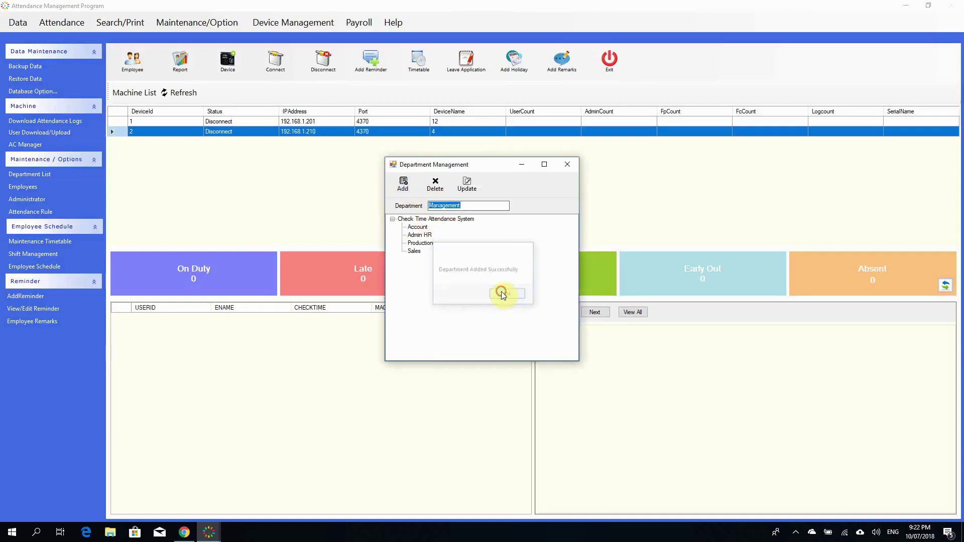
{"action": "left_click", "coordinate": [501, 293]}
Add a department named Resi Emp under Check Time Attendance System
{"action": "type", "text": "R"}
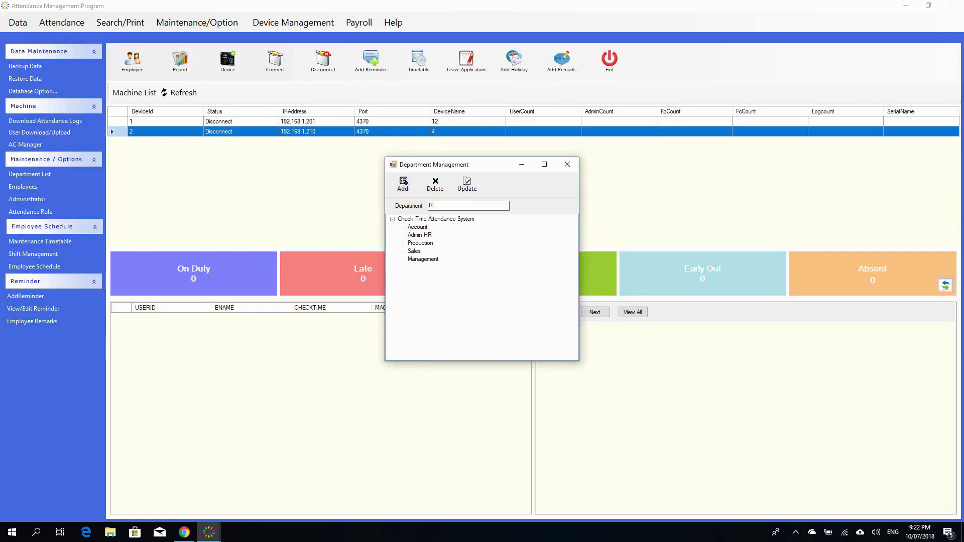
{"action": "type", "text": "esi Emp"}
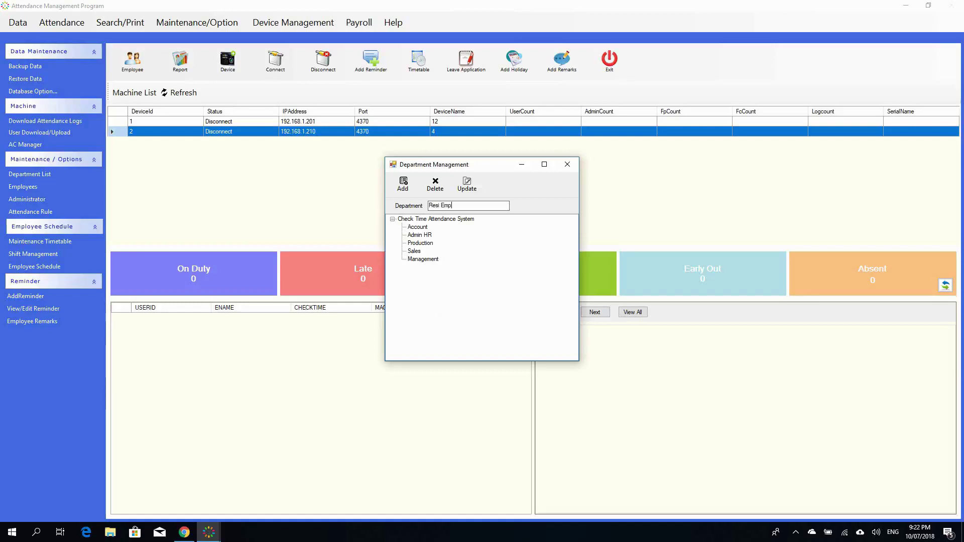
{"action": "left_click", "coordinate": [395, 189]}
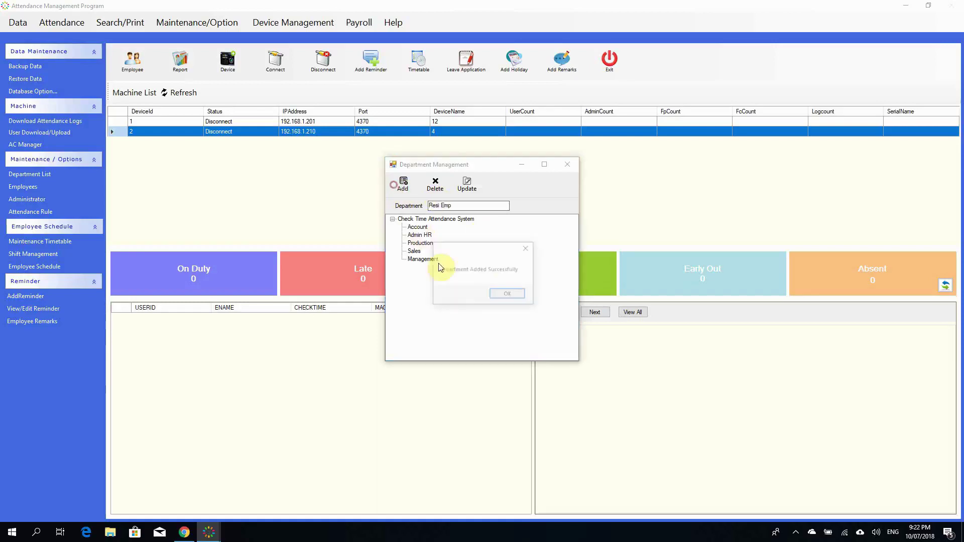
{"action": "left_click", "coordinate": [502, 300]}
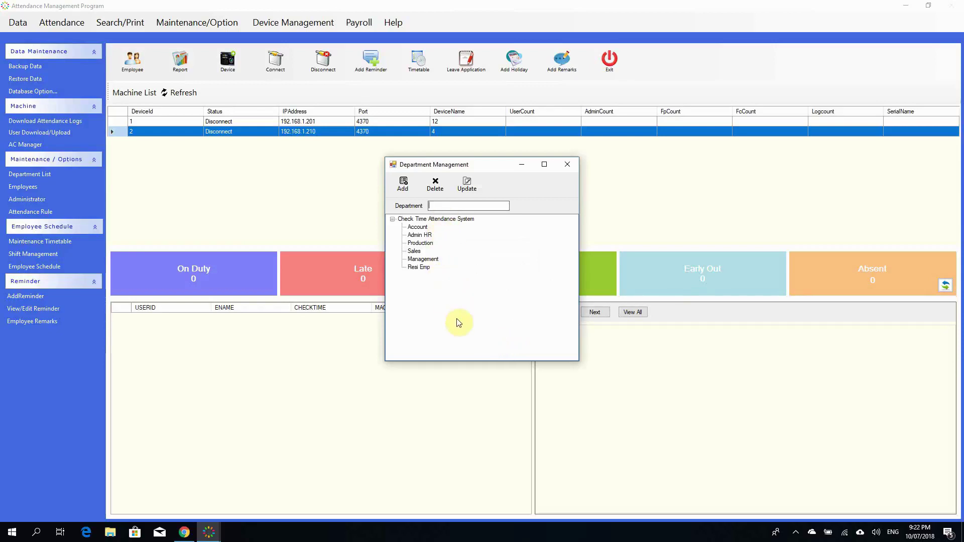
Rename the Admin HR department to Admin
{"action": "left_click", "coordinate": [426, 236]}
{"action": "left_click", "coordinate": [435, 206]}
{"action": "type", "text": "Admin"}
{"action": "left_click", "coordinate": [475, 185]}
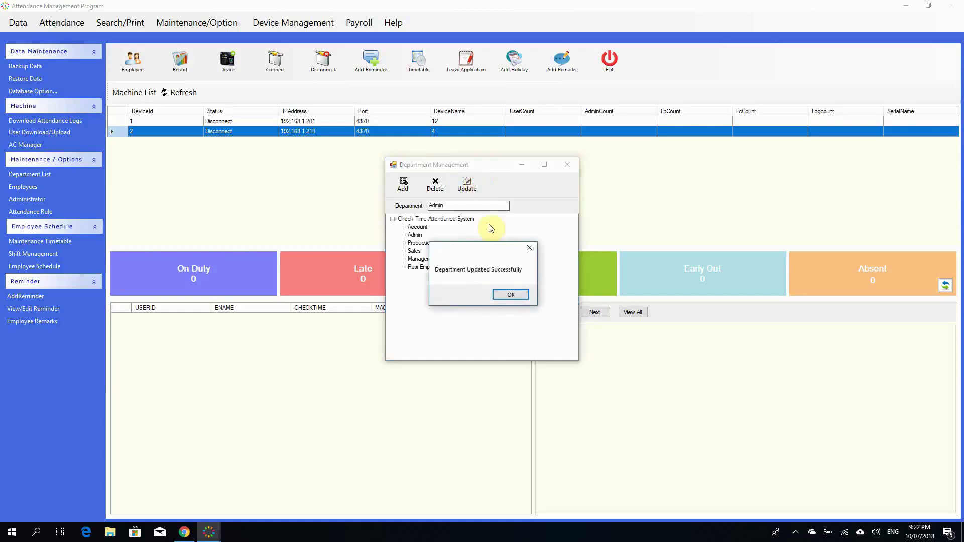
{"action": "left_click", "coordinate": [504, 298]}
{"action": "left_click", "coordinate": [414, 235]}
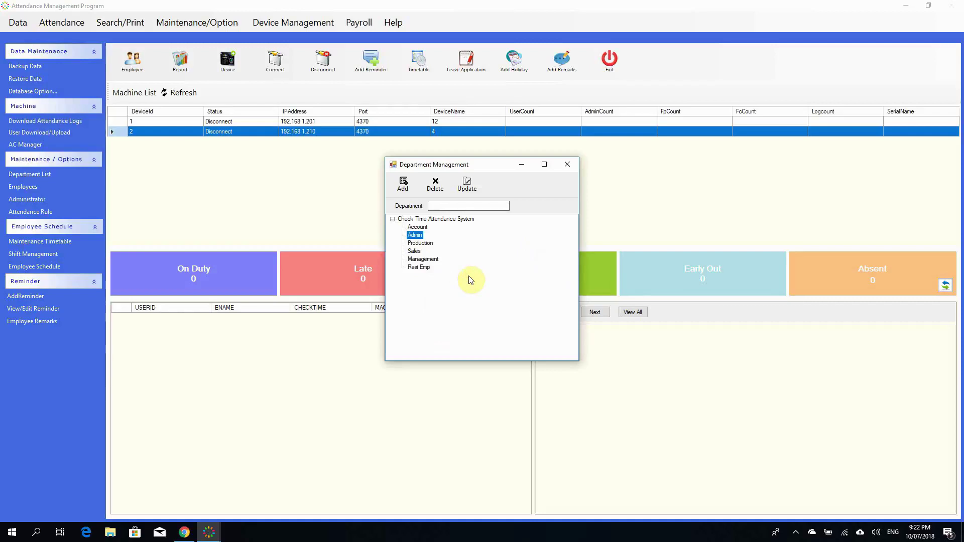
Delete the Resi Emp department from the department list
{"action": "left_click", "coordinate": [420, 268]}
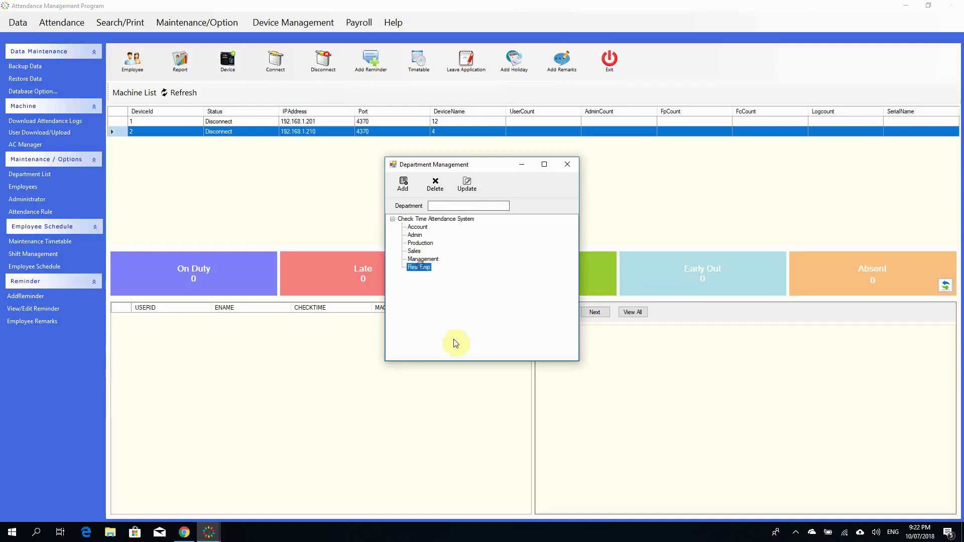
{"action": "left_click", "coordinate": [446, 190]}
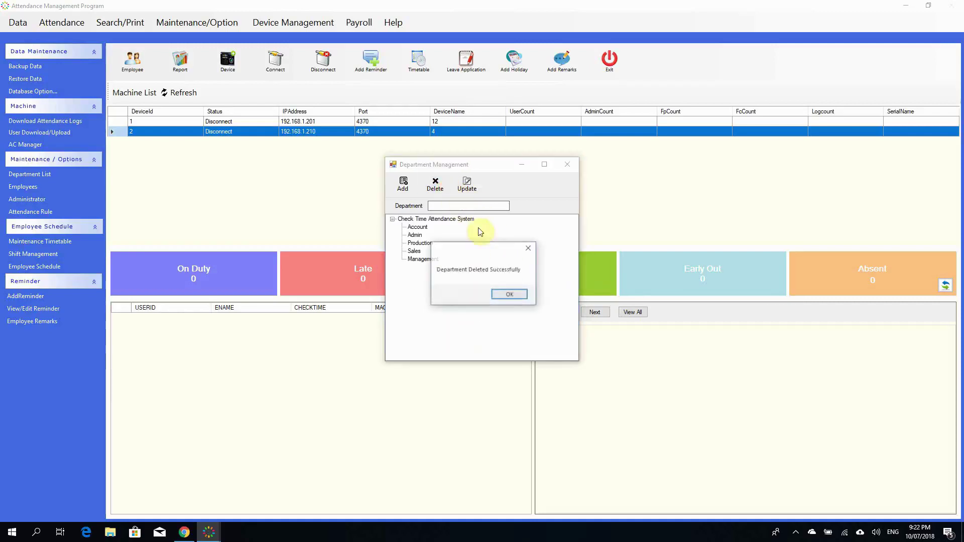
{"action": "left_click", "coordinate": [513, 296]}
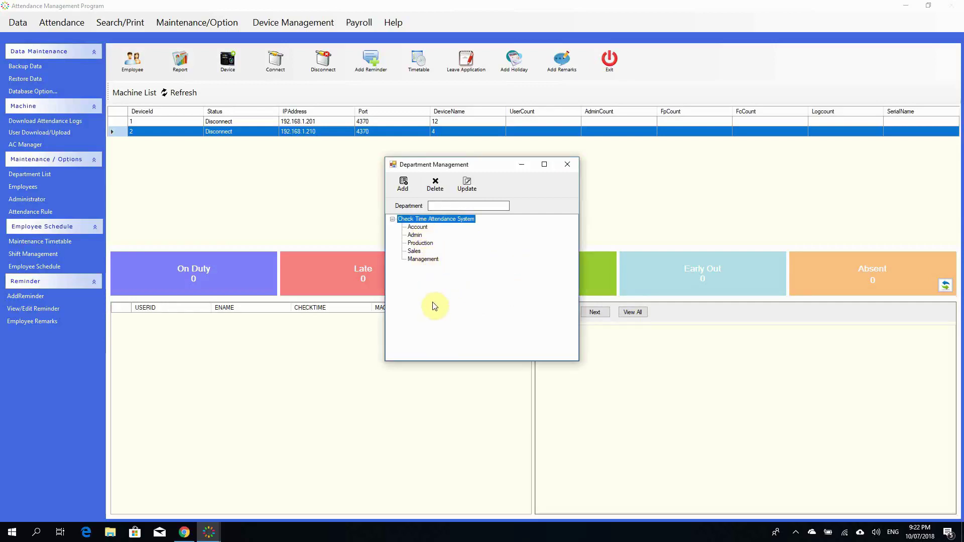
Add the Resi Emp department again under Check Time Attendance System
{"action": "left_click", "coordinate": [432, 203]}
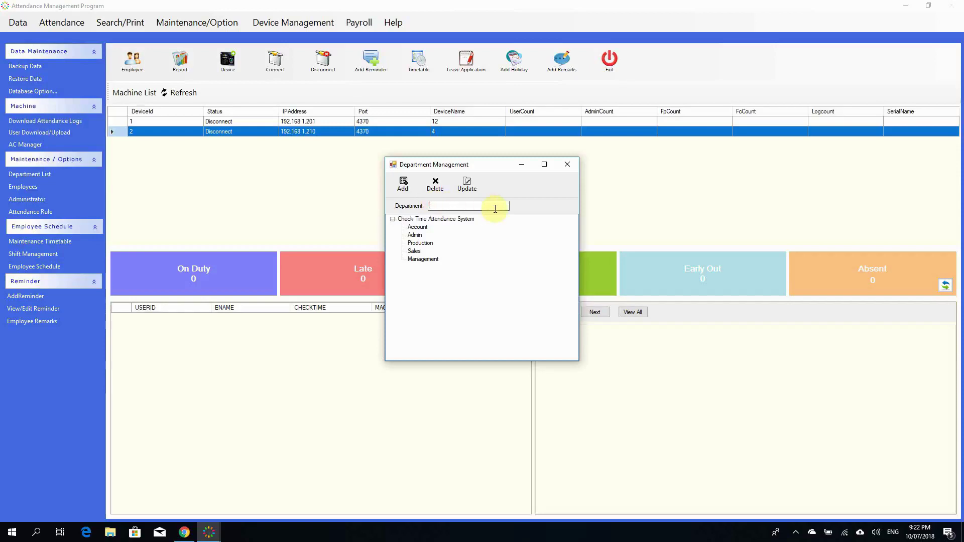
{"action": "type", "text": "Resi Emp"}
{"action": "left_click", "coordinate": [403, 184]}
{"action": "left_click", "coordinate": [507, 293]}
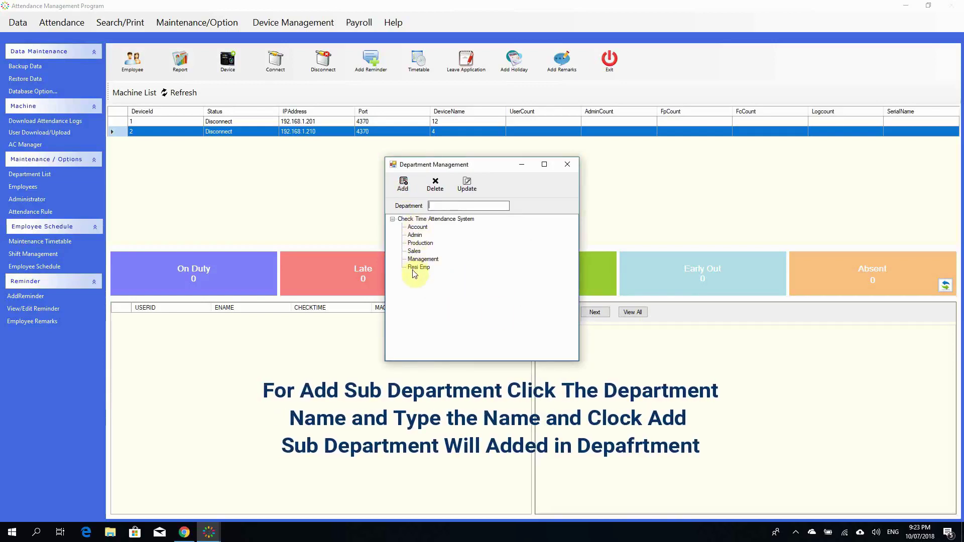
Add a sub-department named Technical under the Management department
{"action": "left_click", "coordinate": [428, 260]}
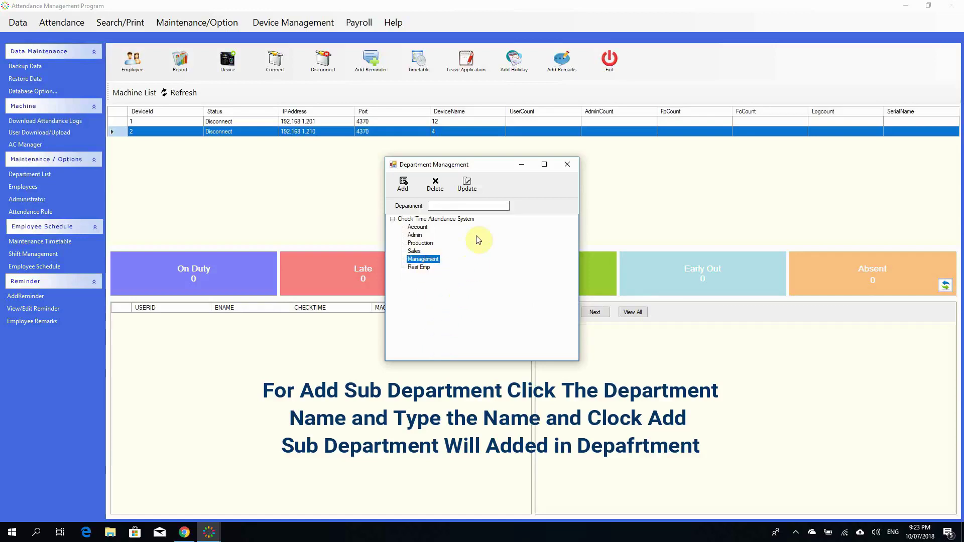
{"action": "left_click", "coordinate": [440, 208]}
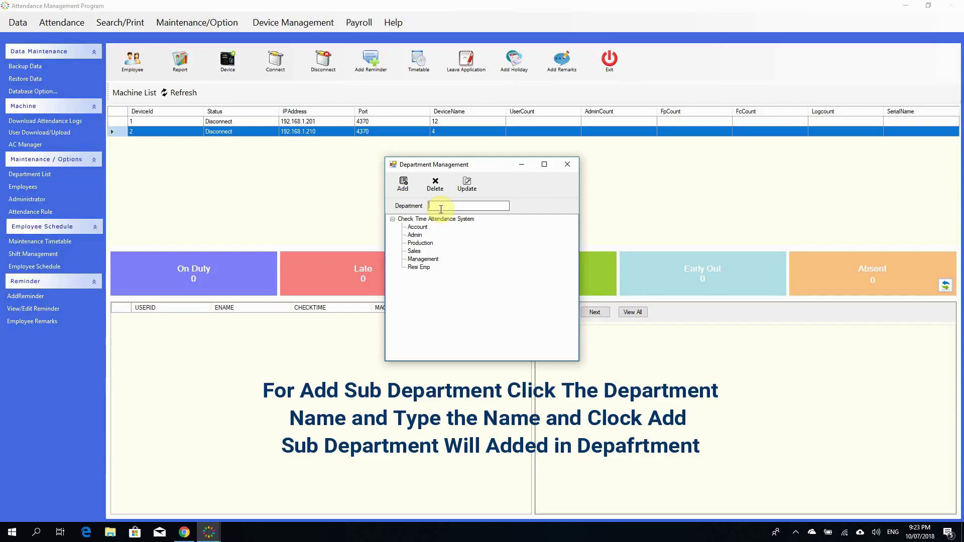
{"action": "type", "text": "Technical"}
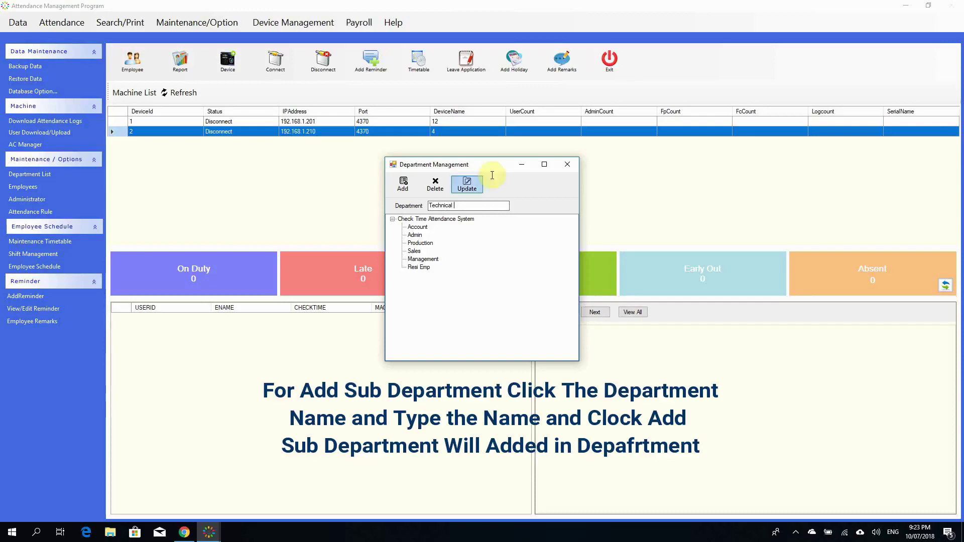
{"action": "left_click", "coordinate": [405, 189]}
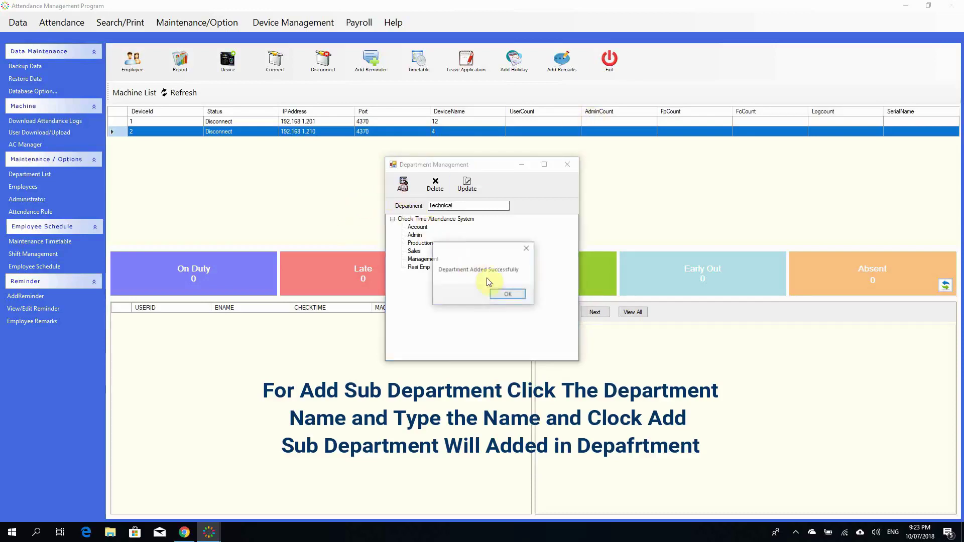
{"action": "left_click", "coordinate": [499, 294]}
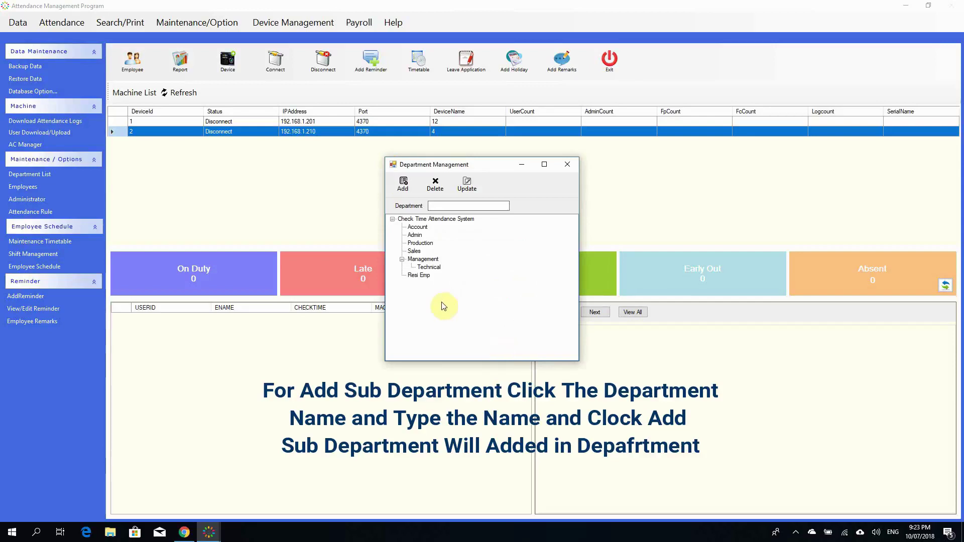
Collapse and re-expand the Management department to view its sub-department
{"action": "left_click", "coordinate": [428, 267]}
{"action": "left_click", "coordinate": [411, 260]}
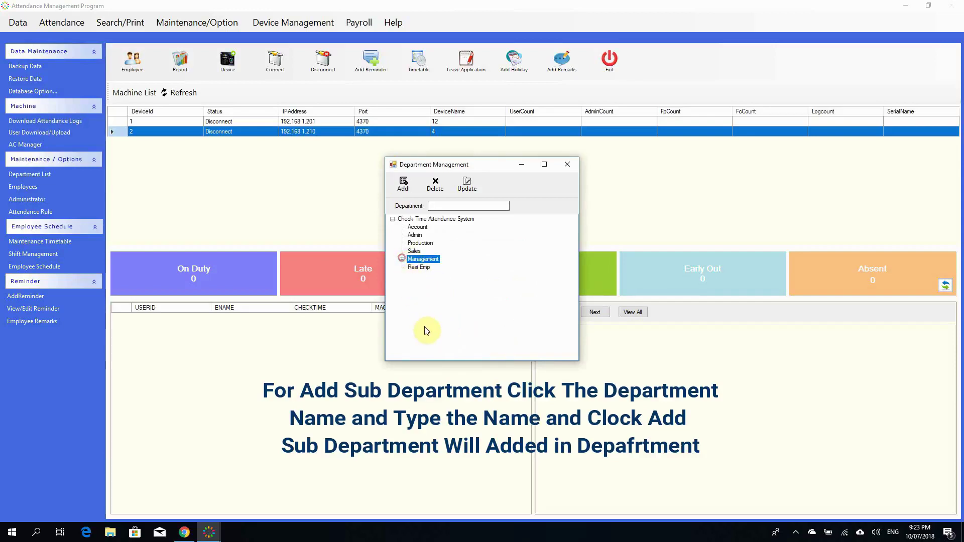
{"action": "left_click", "coordinate": [402, 260]}
{"action": "left_click", "coordinate": [403, 259]}
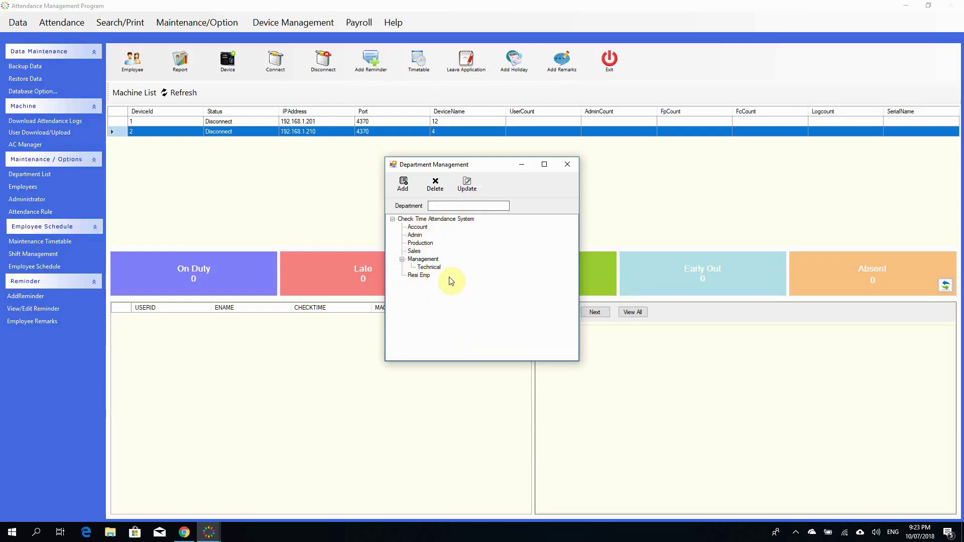
Delete the Technical sub-department from the Management department and close the department management window
{"action": "left_click", "coordinate": [430, 268]}
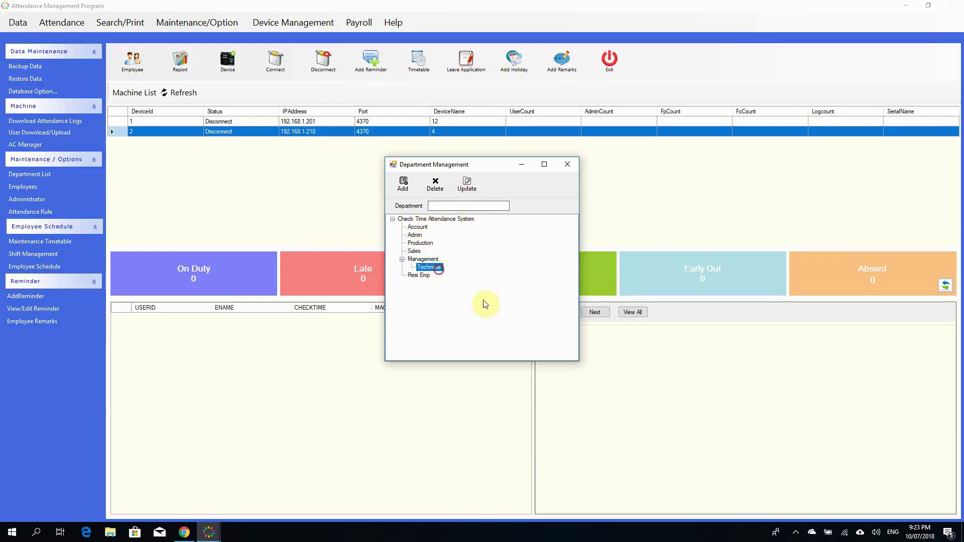
{"action": "left_click", "coordinate": [442, 195]}
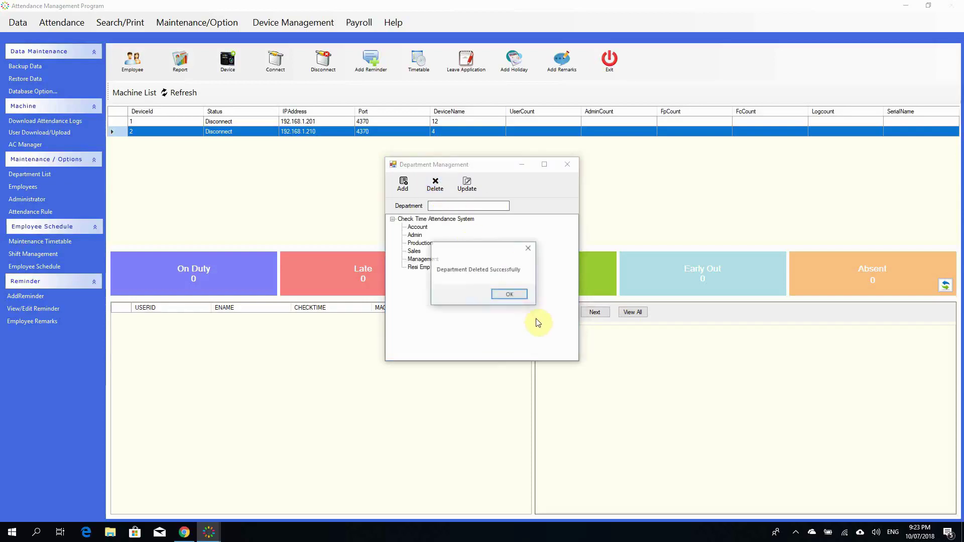
{"action": "left_click", "coordinate": [510, 294]}
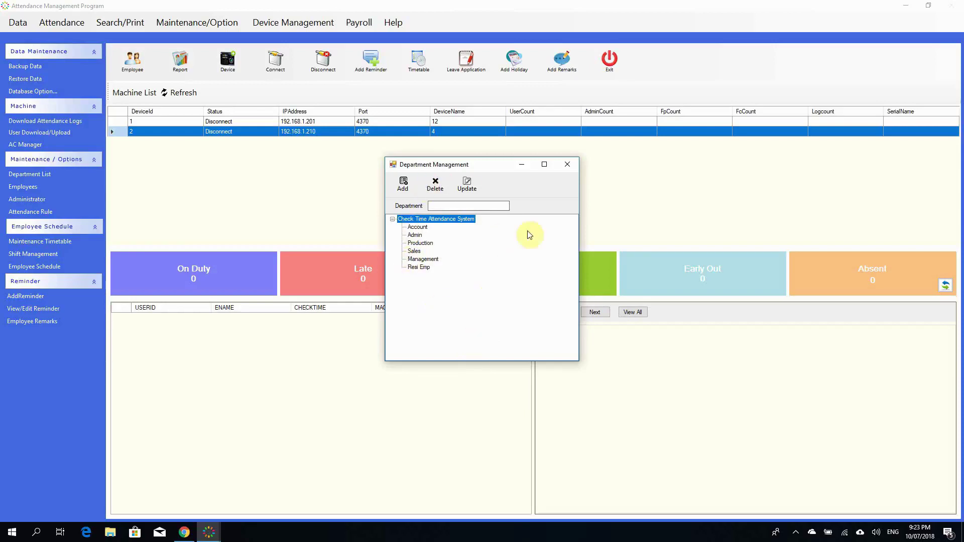
{"action": "left_click", "coordinate": [567, 165]}
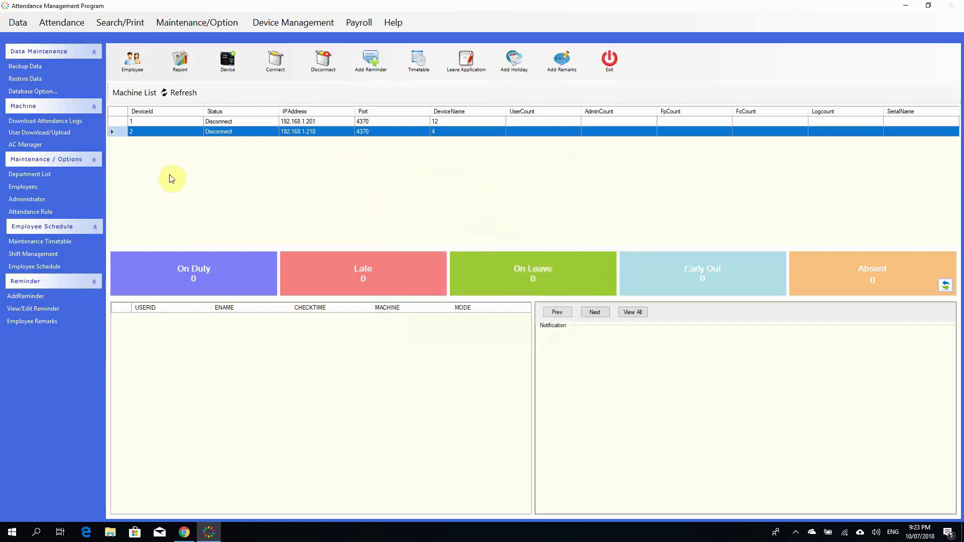
Open the employee list and check the Account, Production, Sales and Resi Emp departments under Check Time Attendance System
{"action": "left_click", "coordinate": [134, 70]}
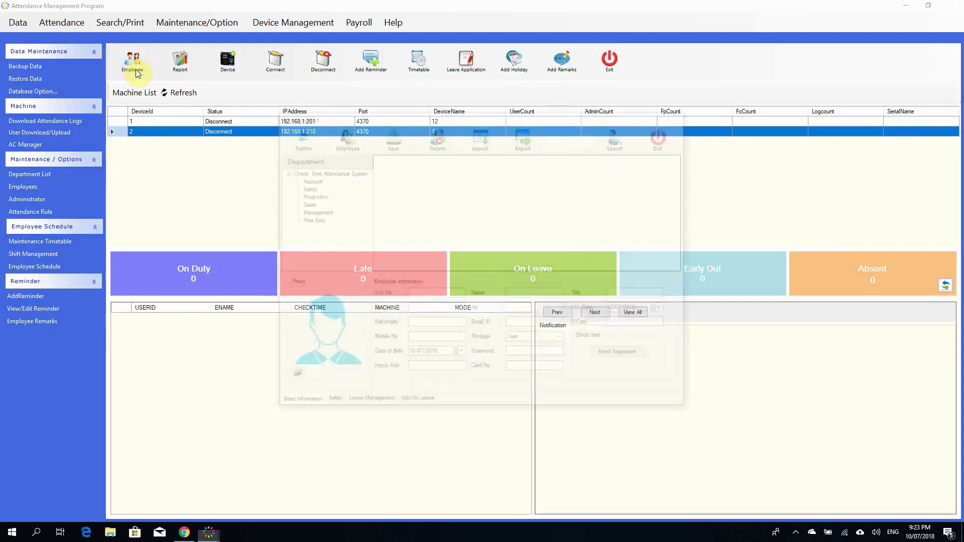
{"action": "left_click", "coordinate": [322, 172]}
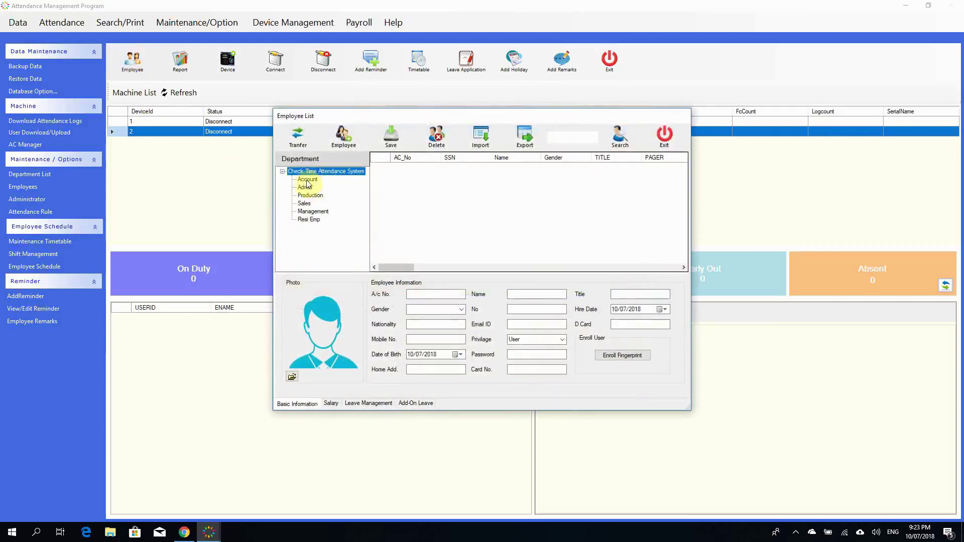
{"action": "left_click", "coordinate": [306, 203]}
{"action": "left_click", "coordinate": [307, 180]}
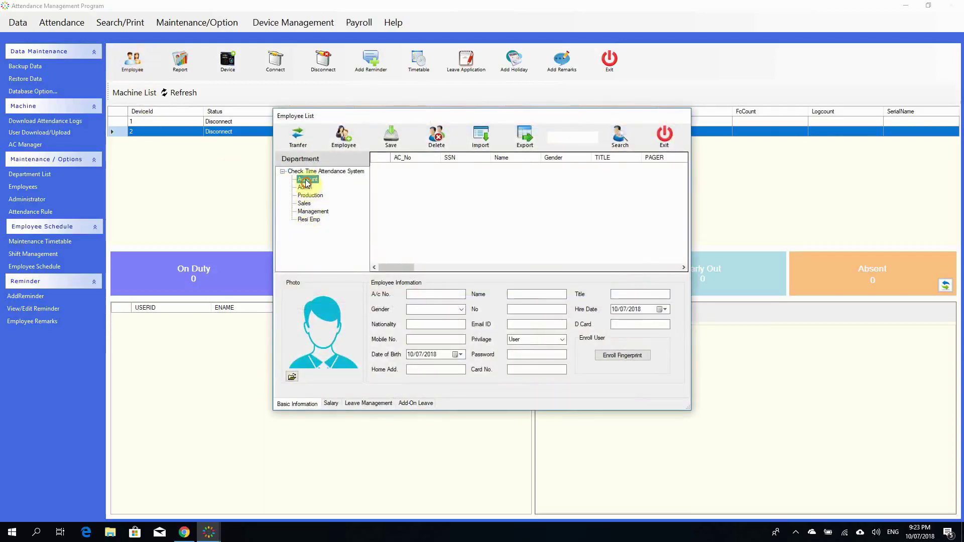
{"action": "left_click", "coordinate": [309, 196]}
{"action": "left_click", "coordinate": [309, 219]}
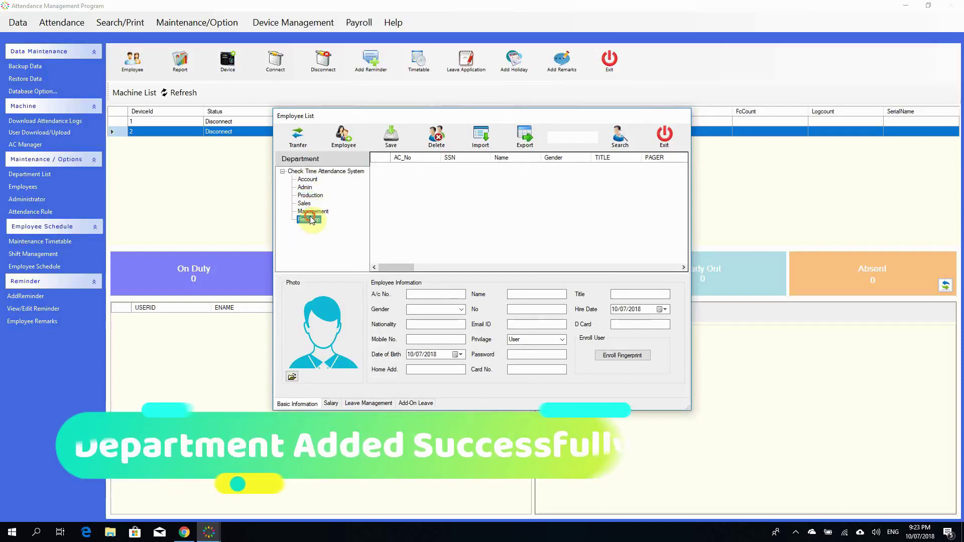
{"action": "left_click", "coordinate": [300, 172]}
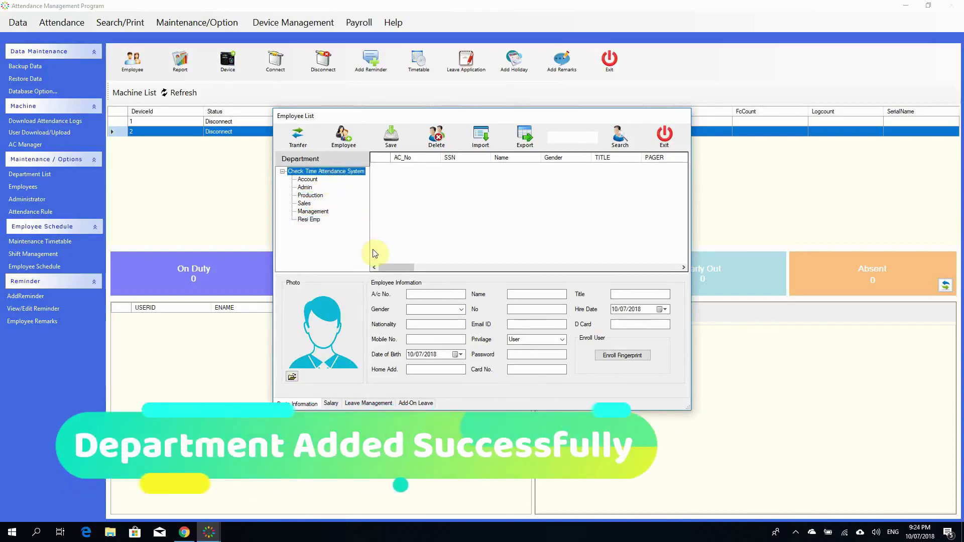